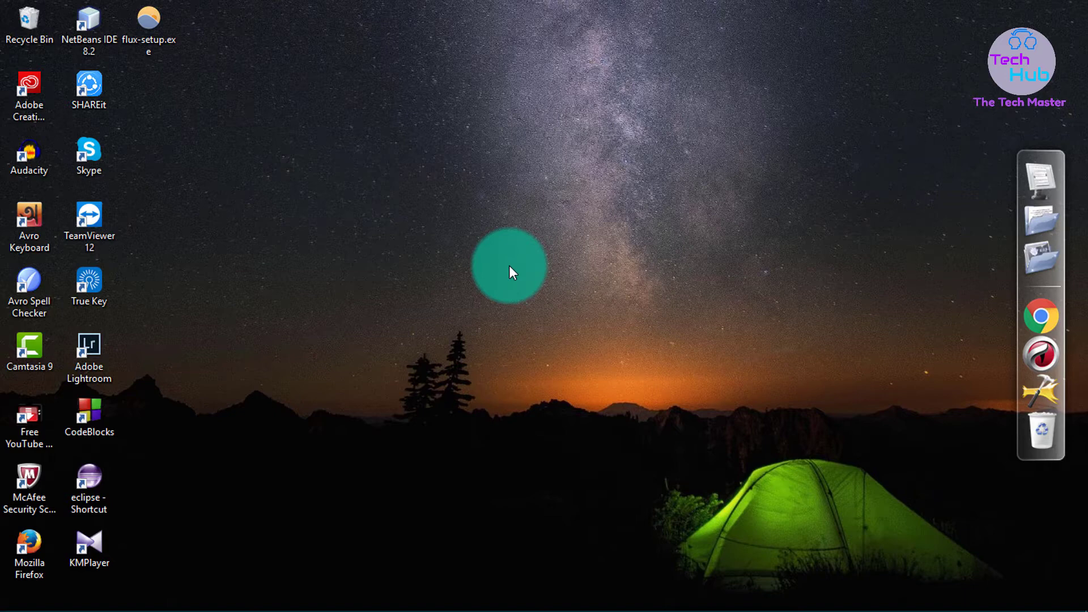
Step: Turn on Night light in the Windows action center and return to the desktop
left_click(509, 266)
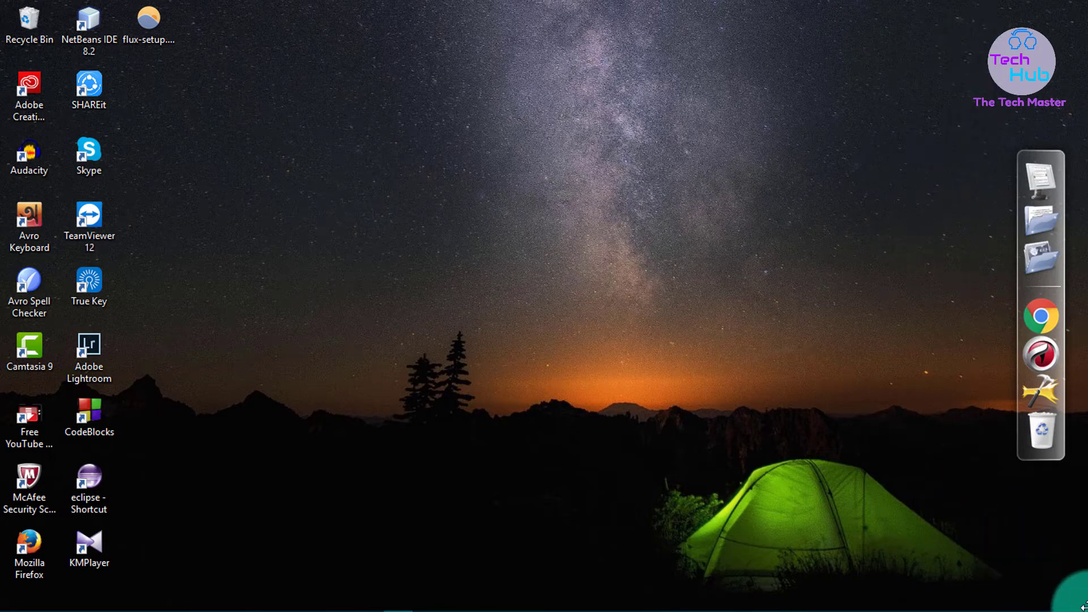
left_click(1064, 602)
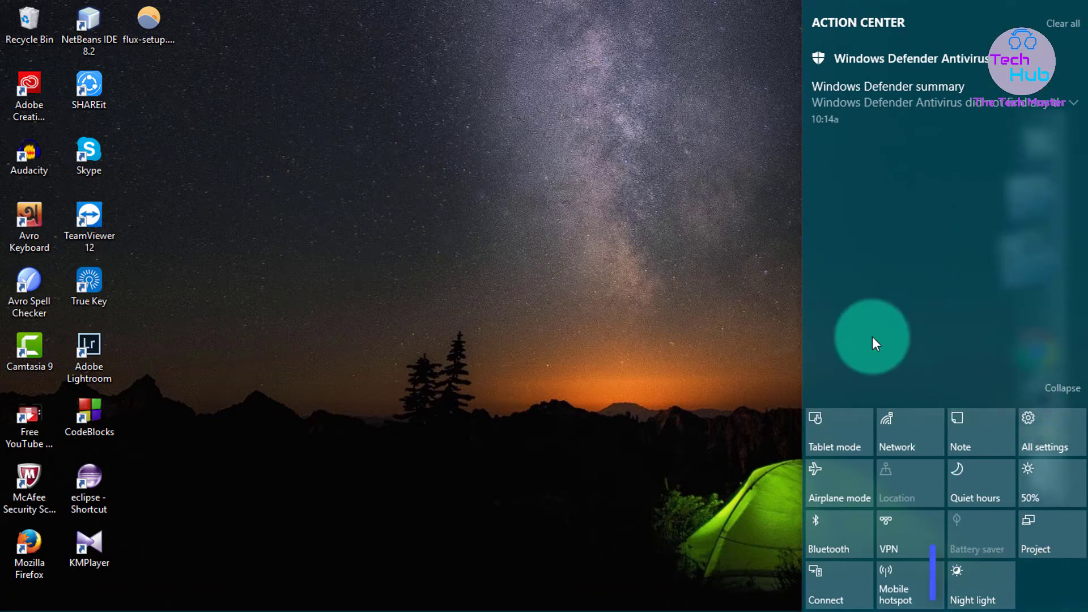
left_click(979, 590)
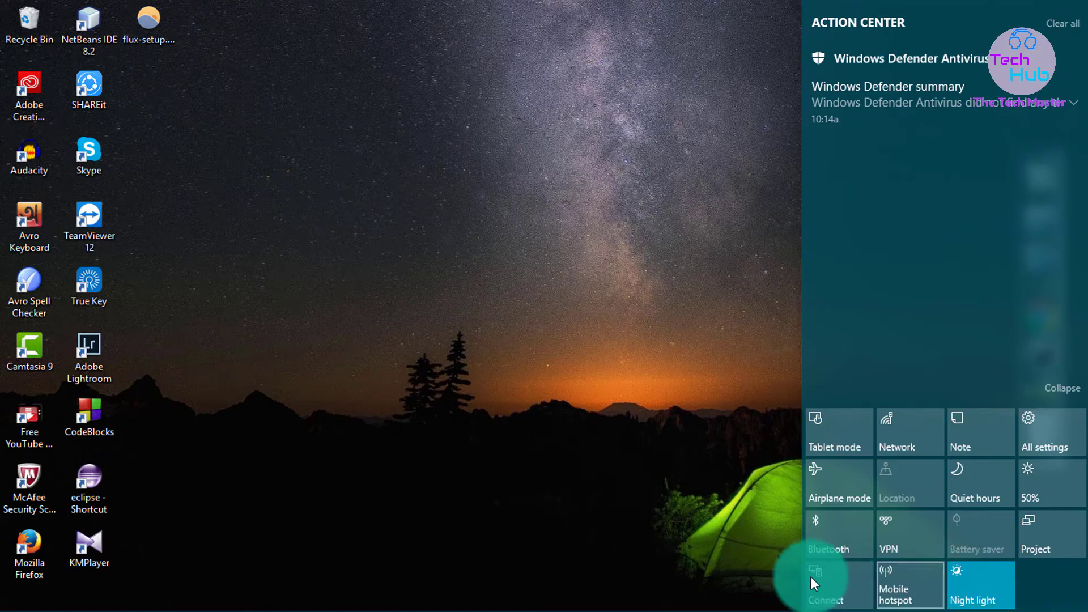
left_click(584, 384)
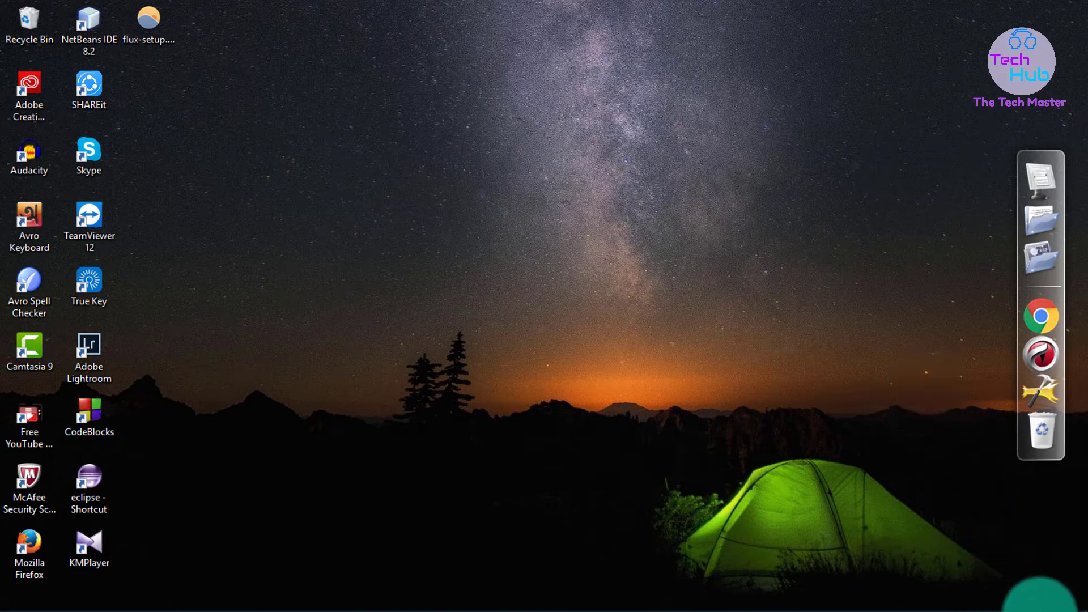
left_click(1071, 602)
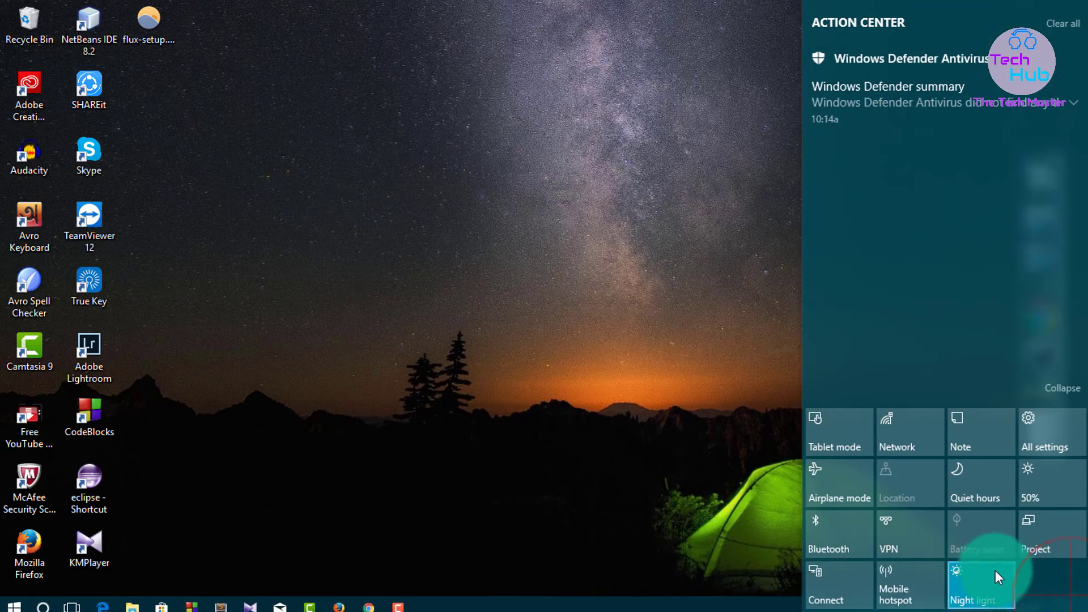
left_click(638, 253)
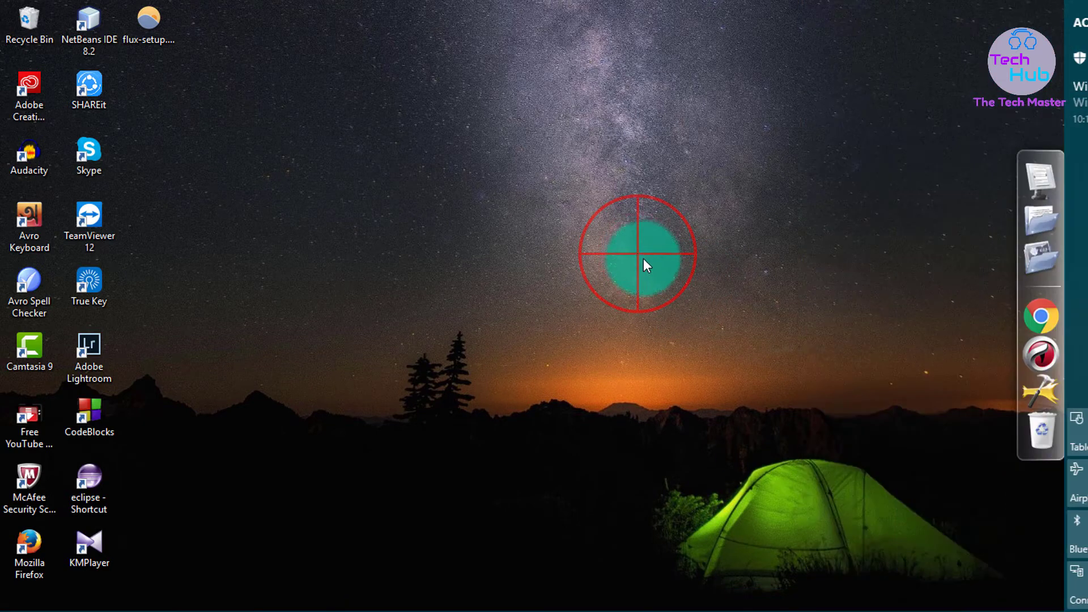
left_click(1026, 323)
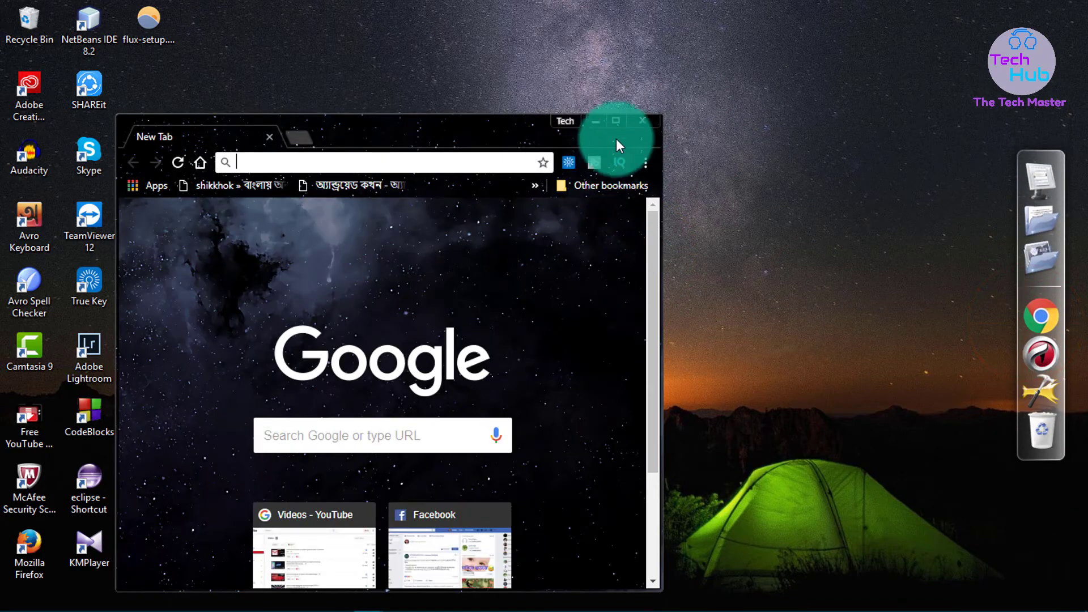
left_click(614, 121)
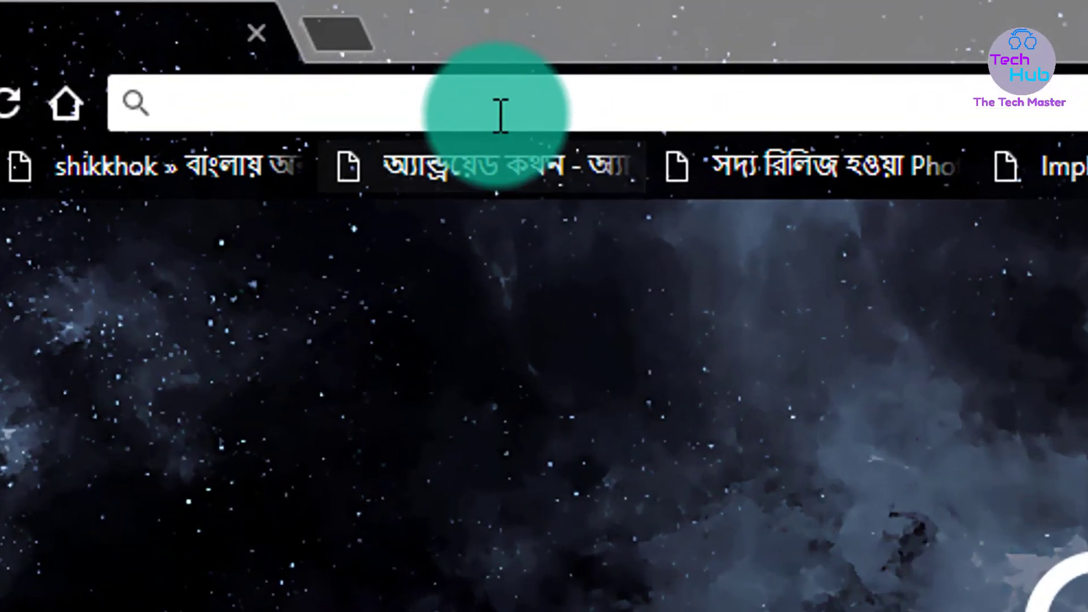
left_click(238, 38)
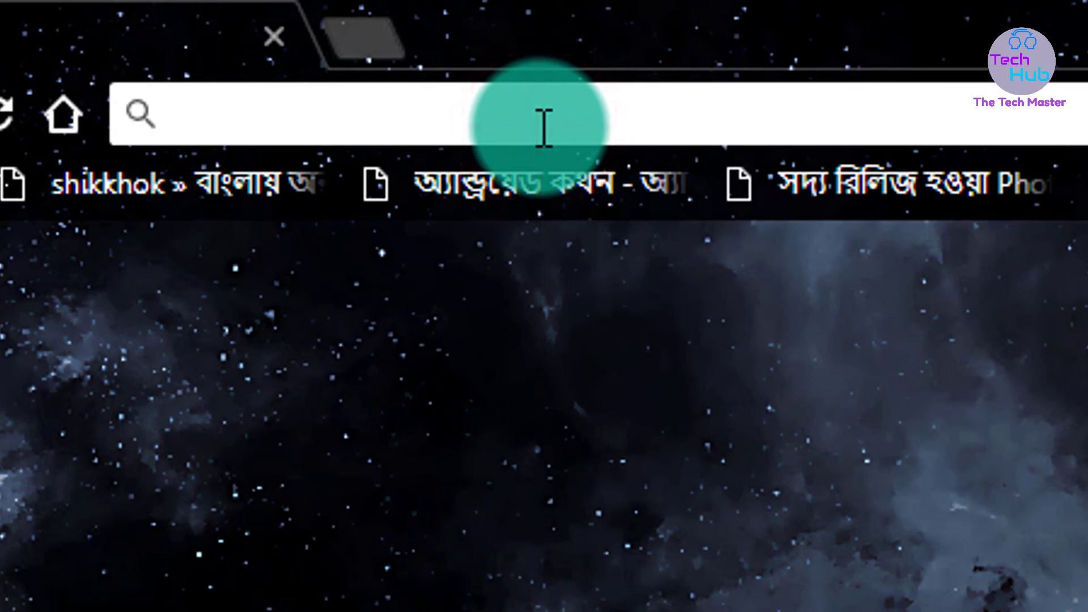
type("https://justgetflux.com/")
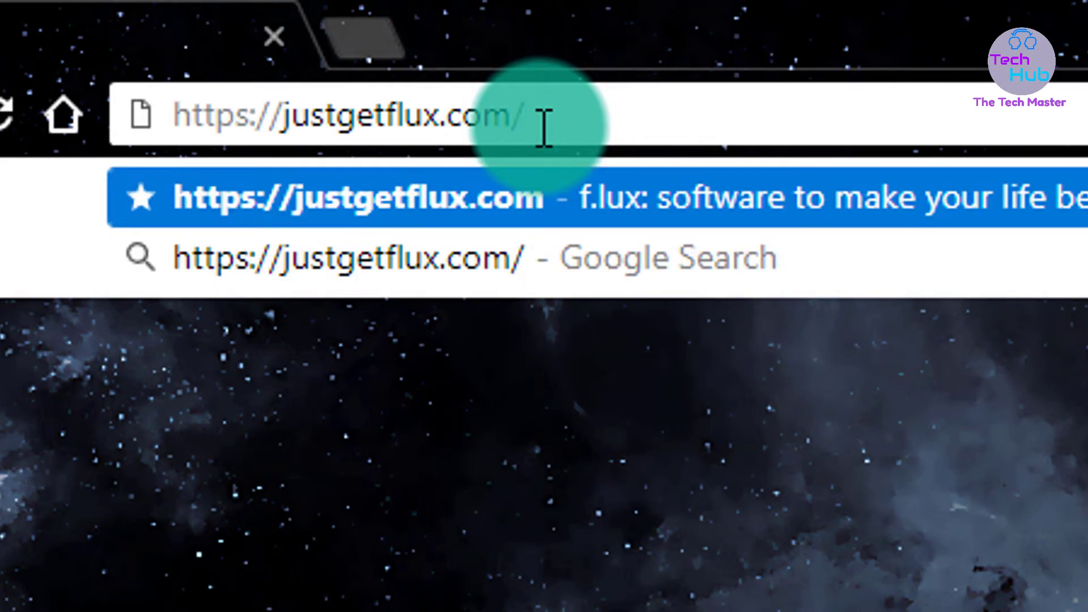
key("Return")
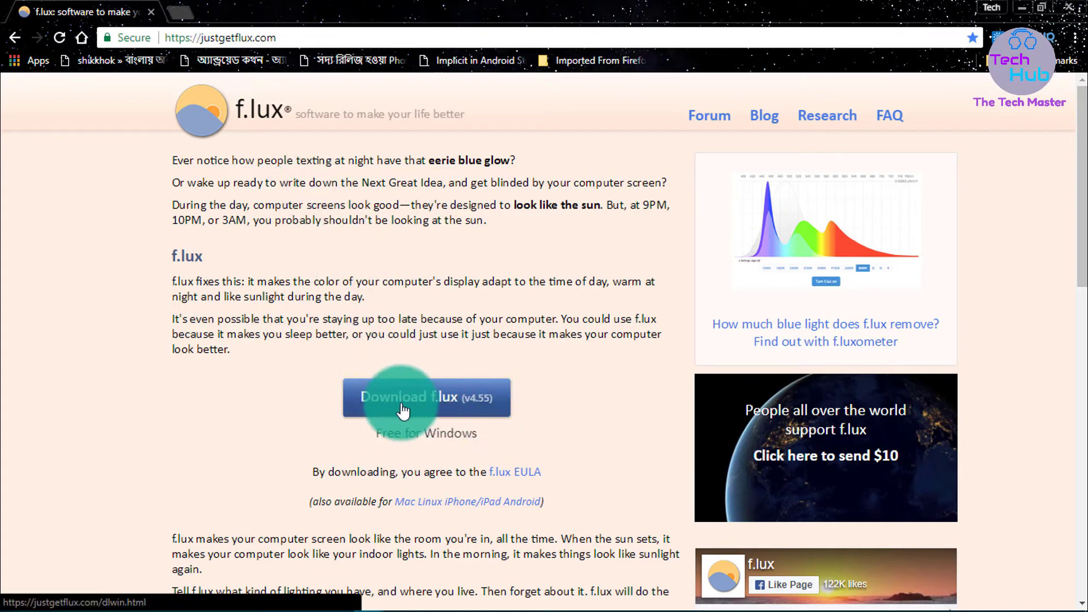
Step: Start the f.lux v4.55 download for Windows and cancel the flux-setup.exe transfer
left_click(434, 406)
mouse_move(63, 605)
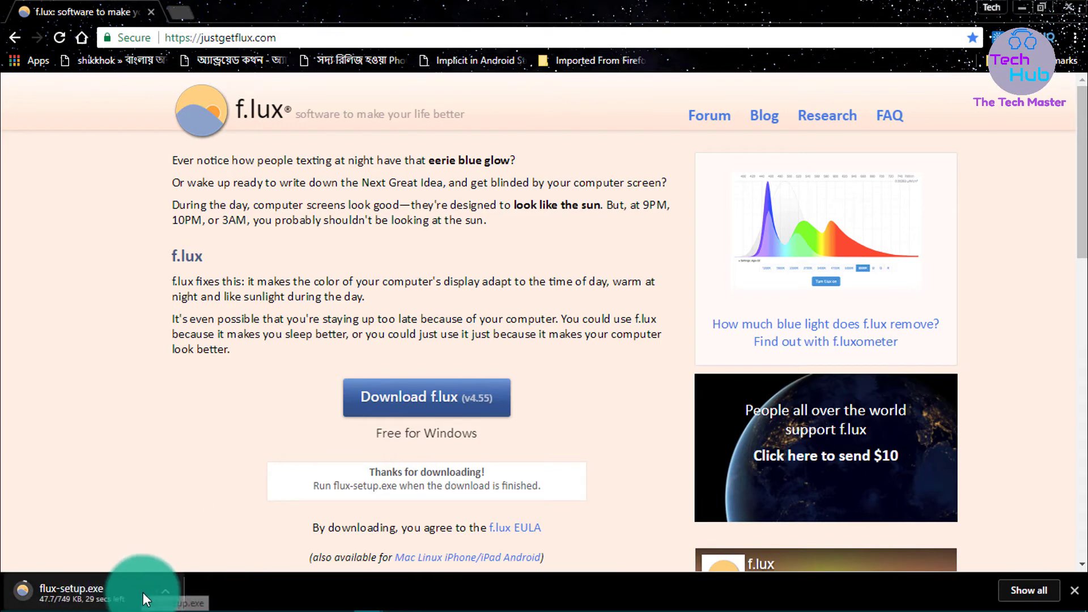
left_click(165, 591)
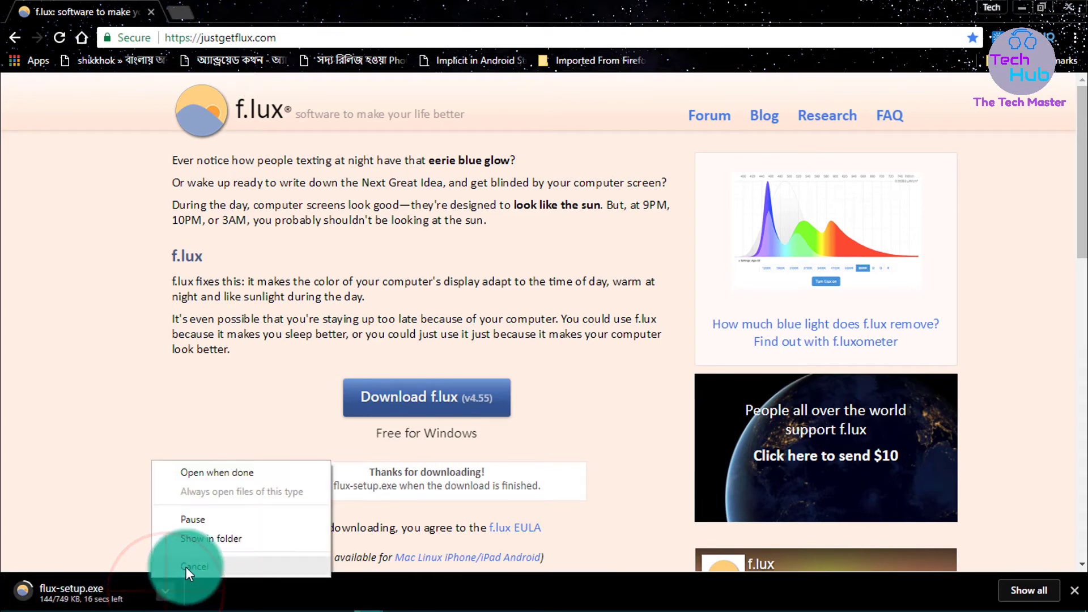
left_click(186, 567)
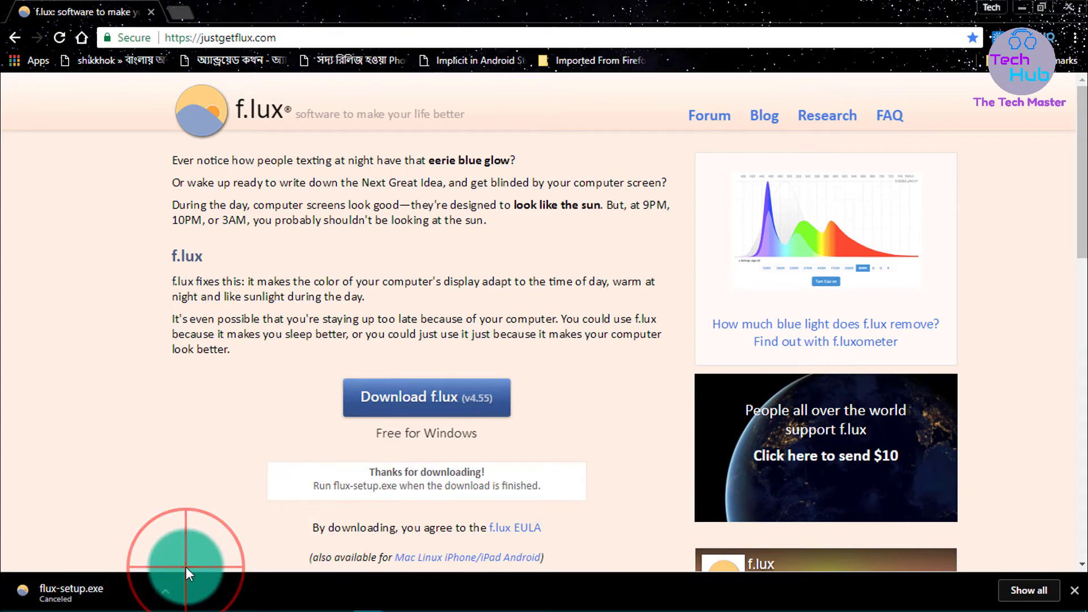
left_click(1076, 596)
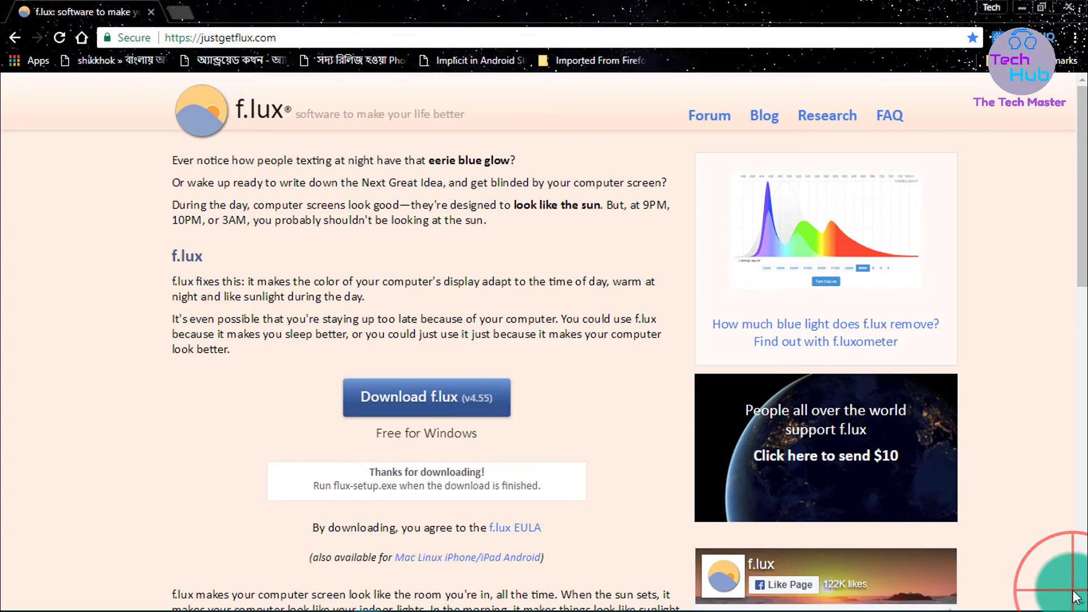
Step: Run flux-setup.exe from the desktop, accepting the license agreement and allowing it to make changes to the device
left_click(1024, 10)
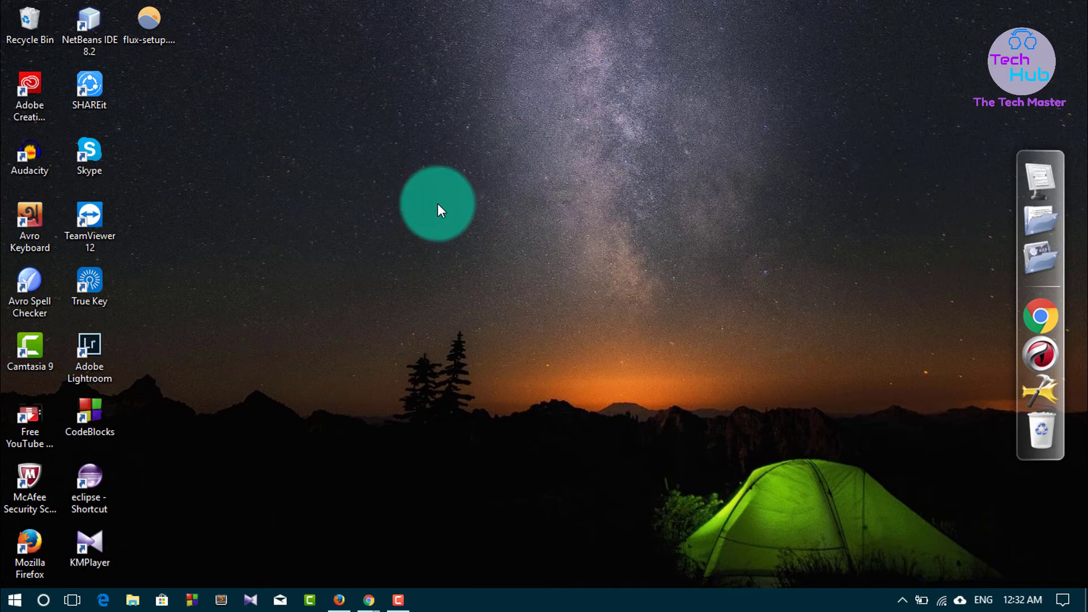
left_click(156, 25)
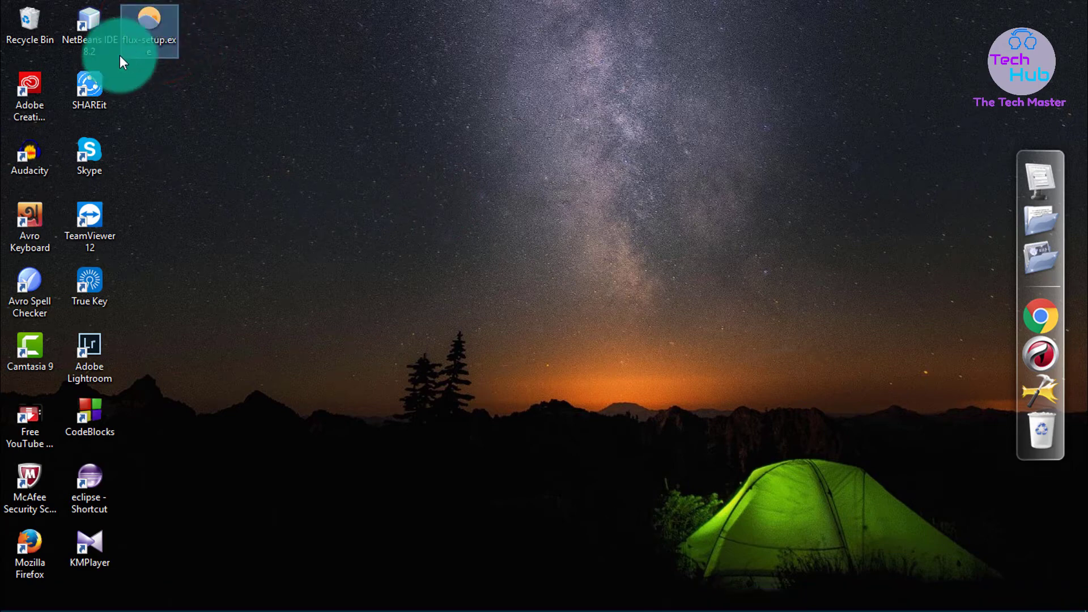
double_click(157, 29)
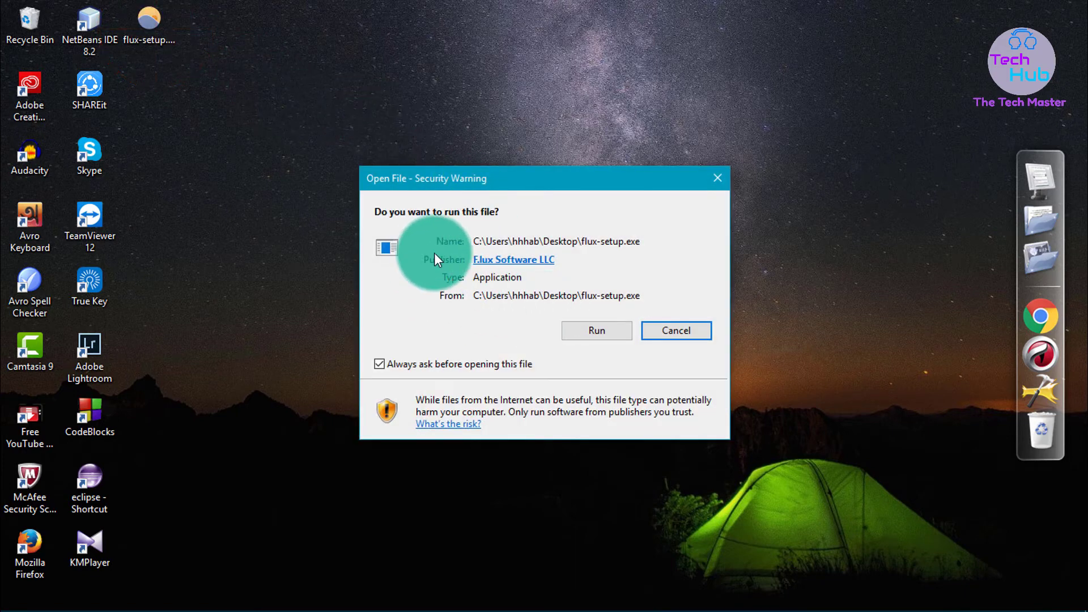
left_click(597, 331)
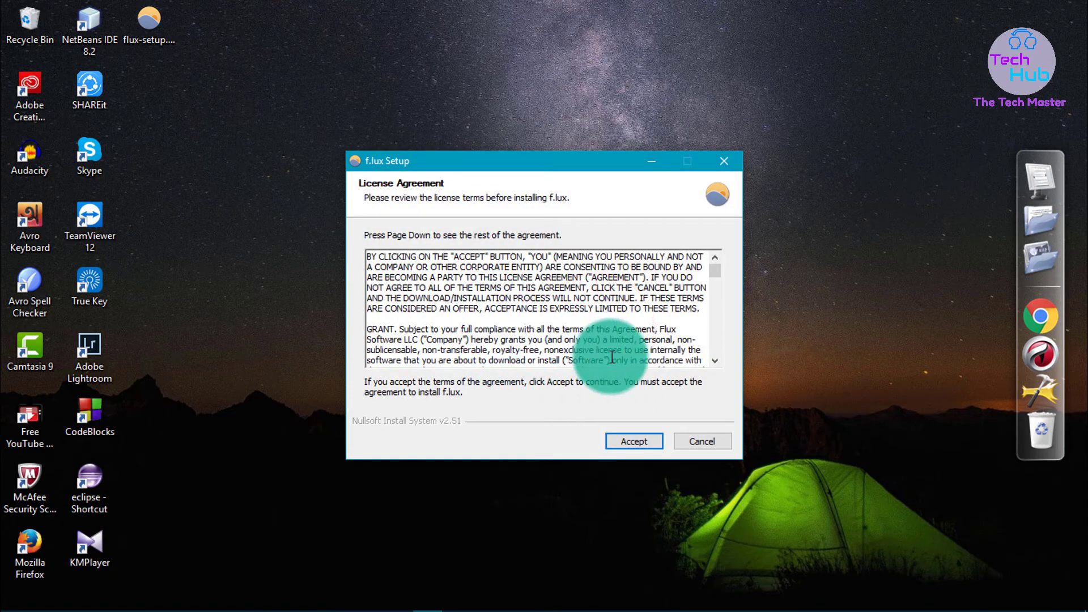
scroll(622, 360, "down", 3)
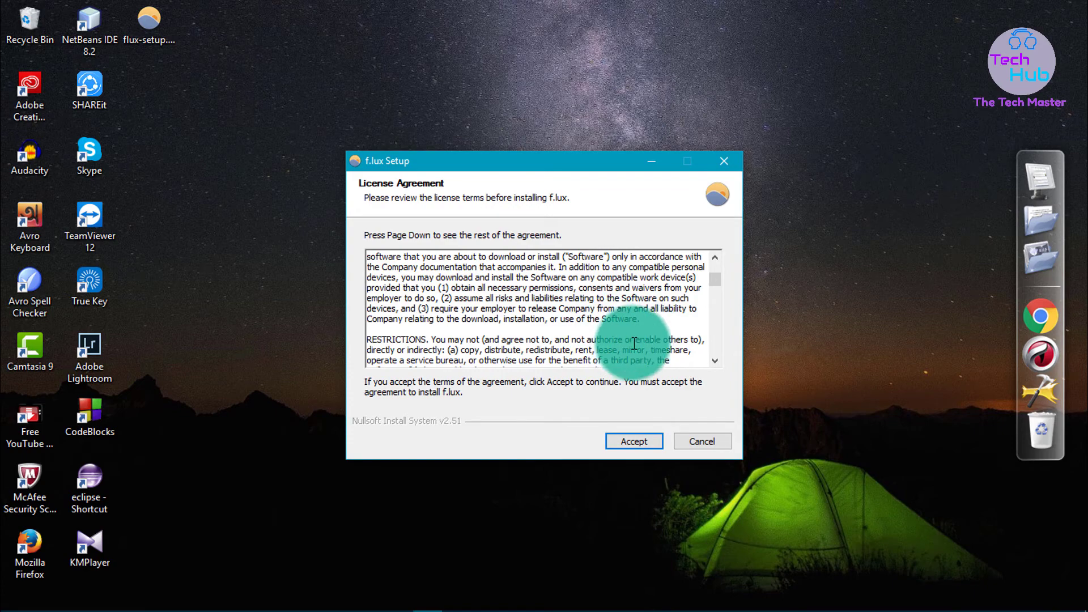
left_click(634, 441)
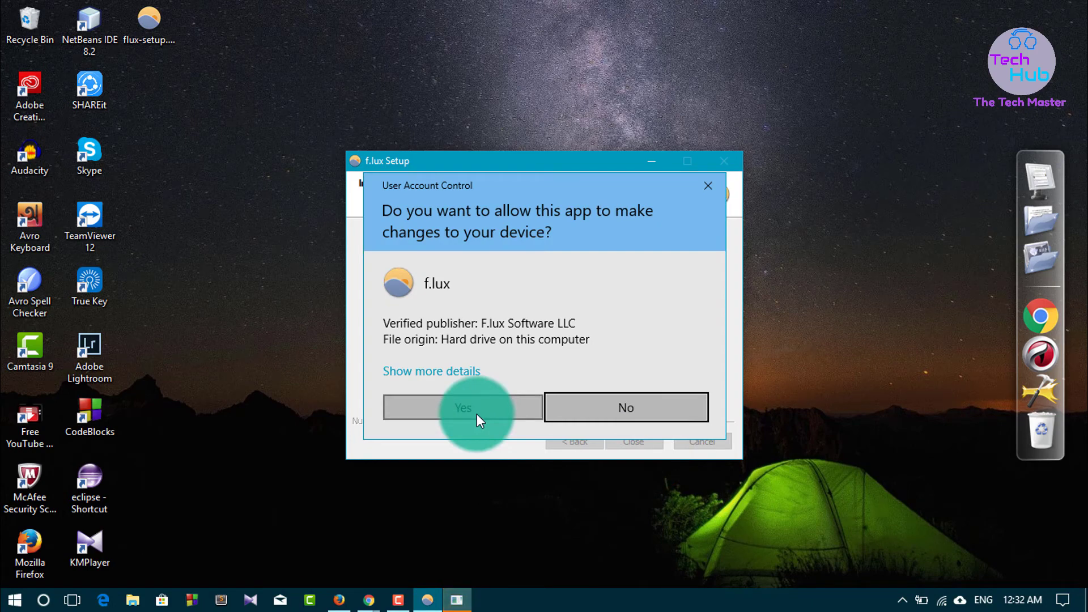
left_click(477, 413)
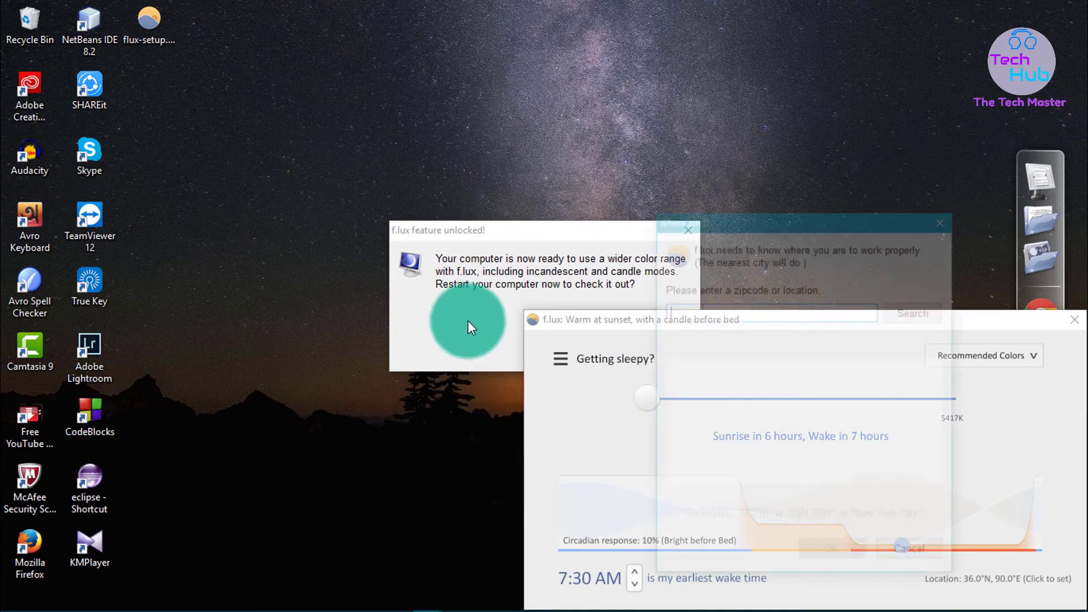
Step: Postpone the computer restart and let f.lux use location services with the detected Dhaka location
left_click(497, 234)
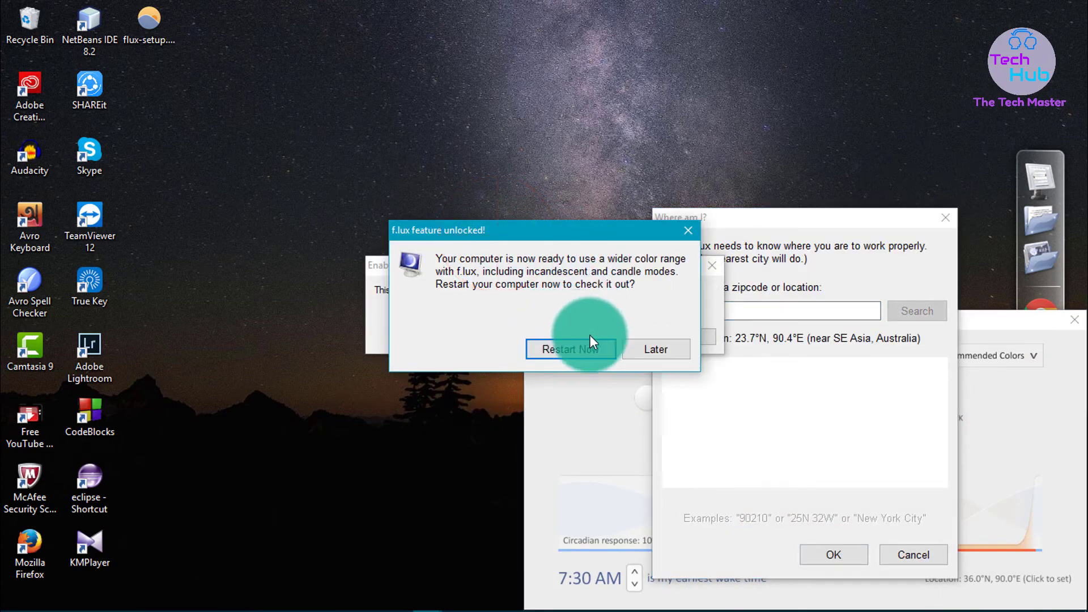
left_click(632, 348)
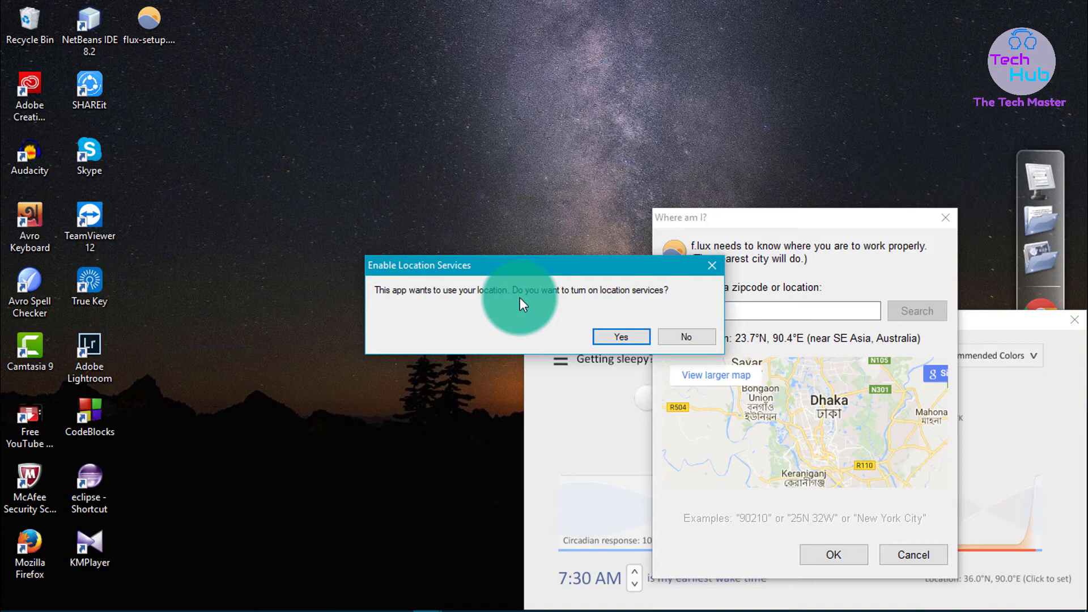
left_click(631, 335)
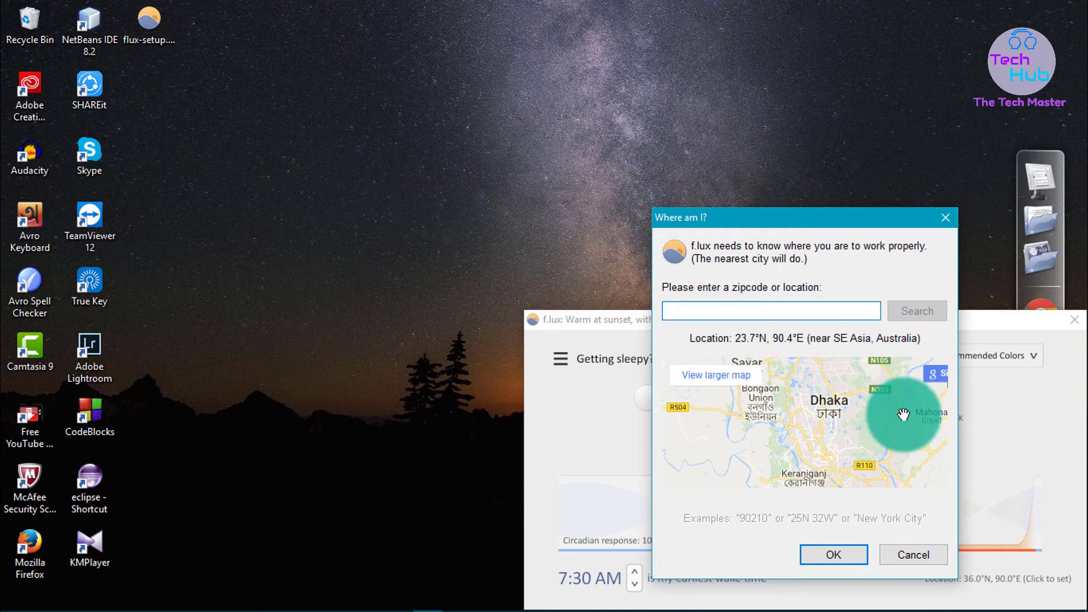
scroll(836, 436, "up", 3)
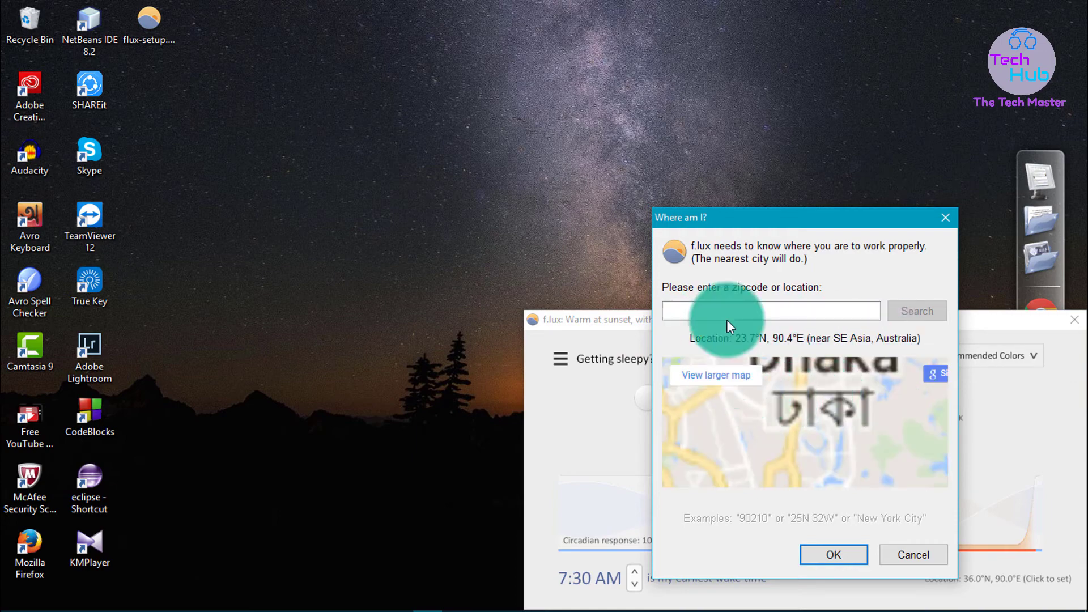
left_click(844, 549)
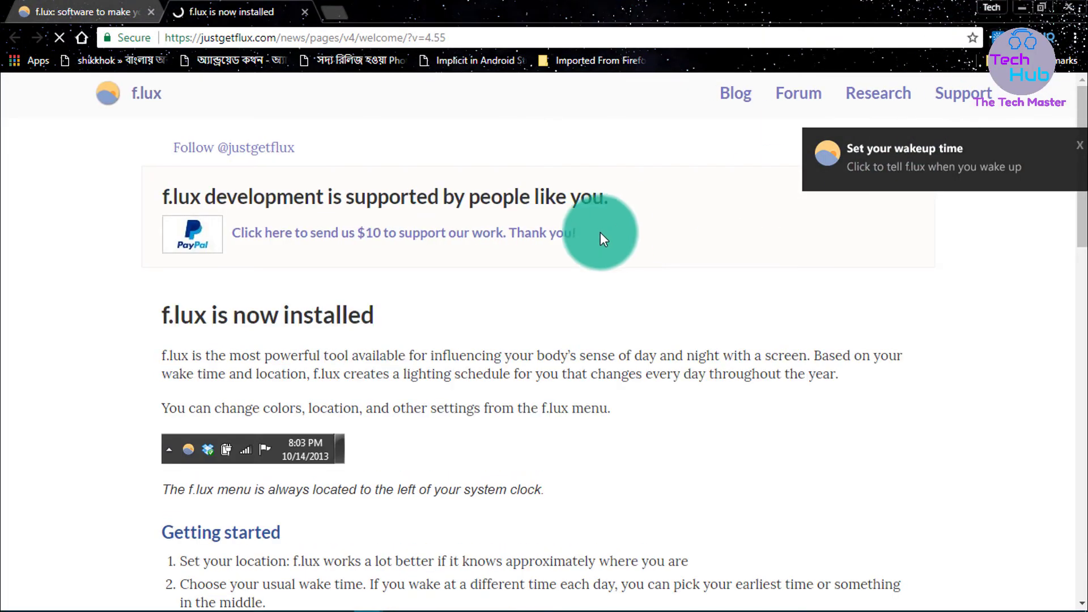
Step: Open the f.lux window from the desktop, examine its color presets and color temperature slider, and close it
left_click(1024, 11)
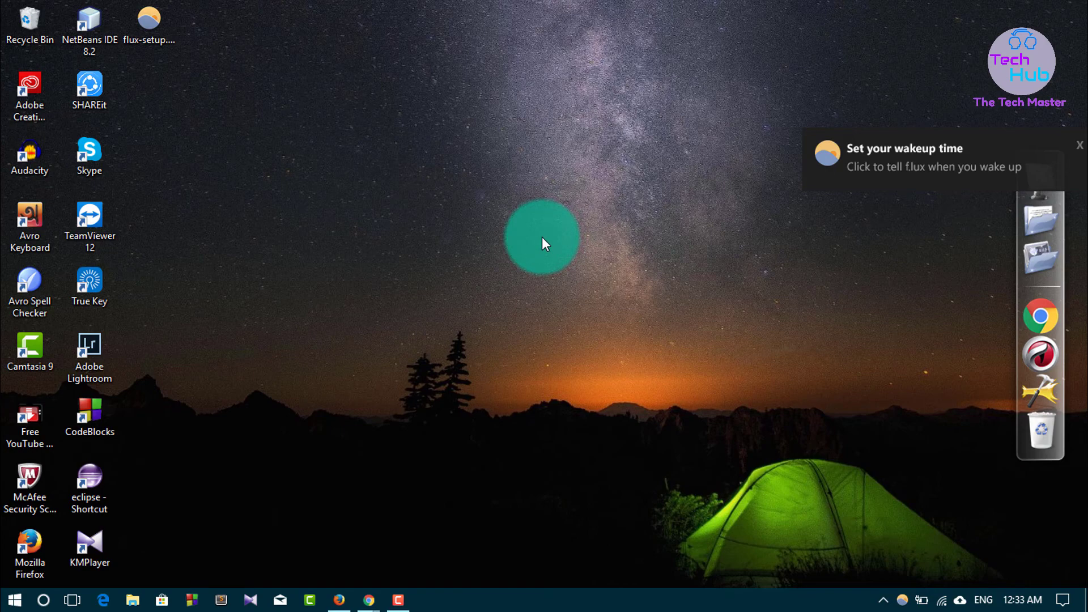
left_click(902, 599)
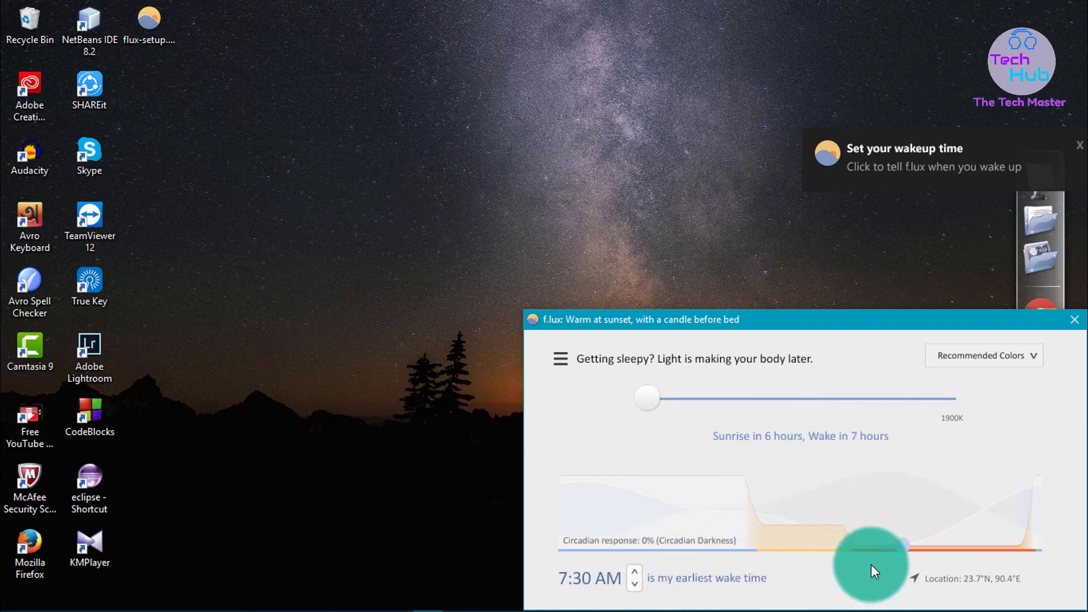
left_click(989, 362)
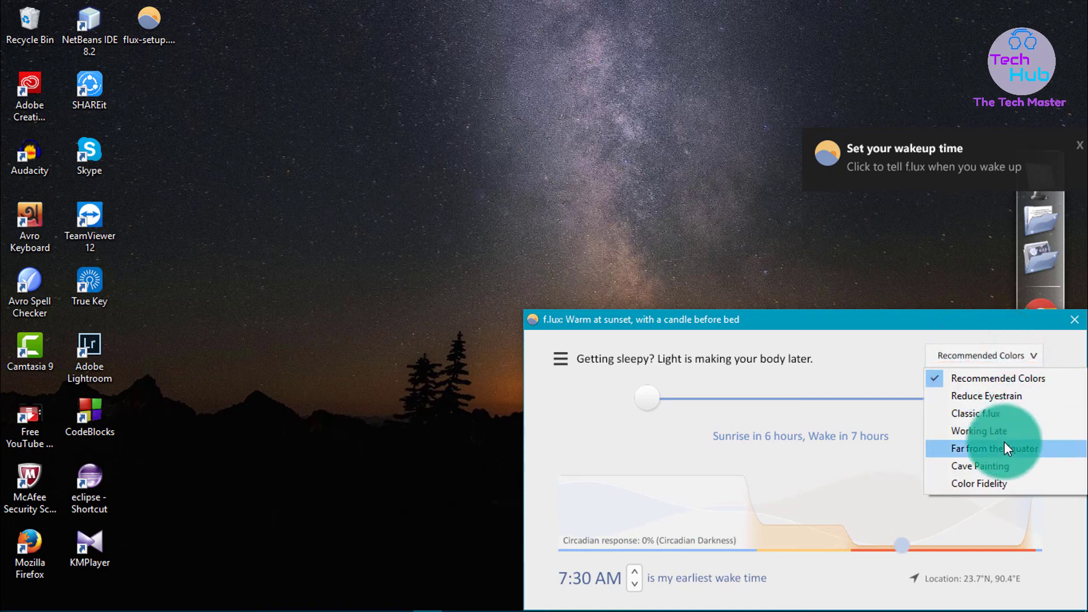
left_click(644, 400)
left_click_drag(664, 402, 637, 414)
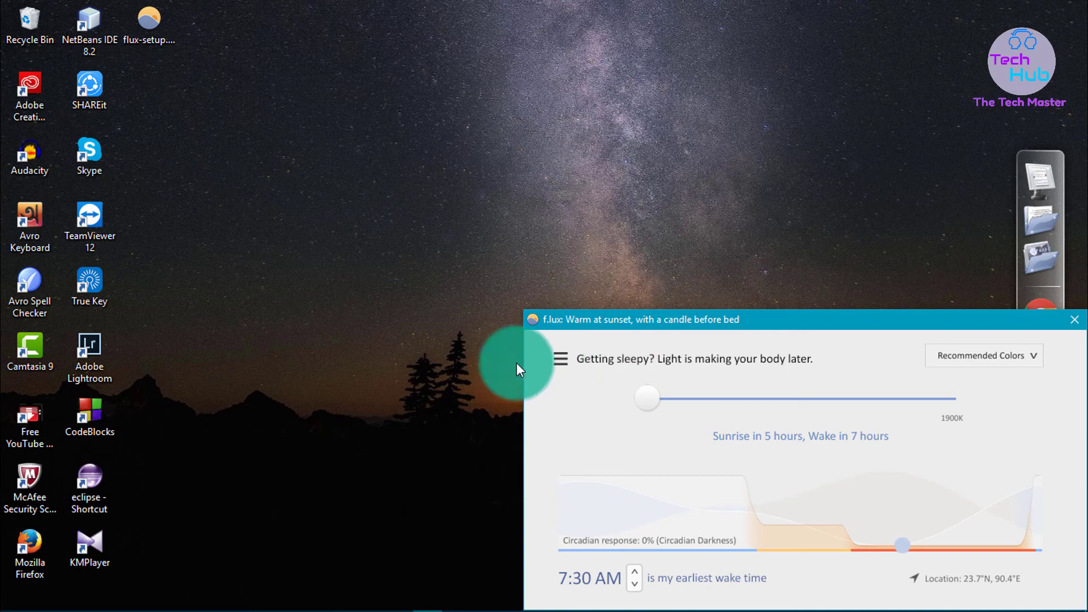
left_click(1075, 319)
left_click(832, 279)
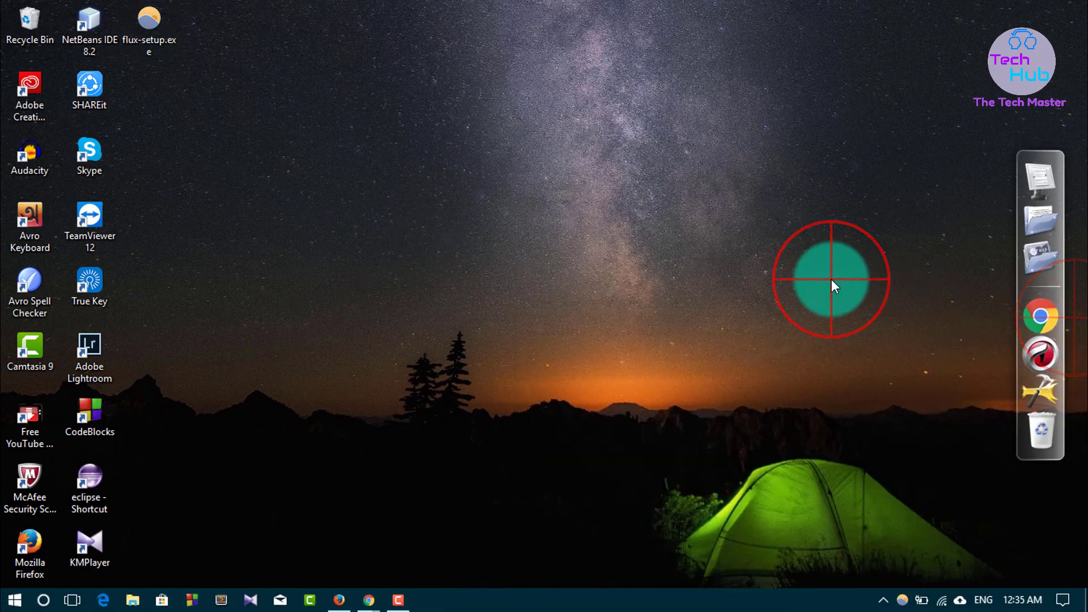